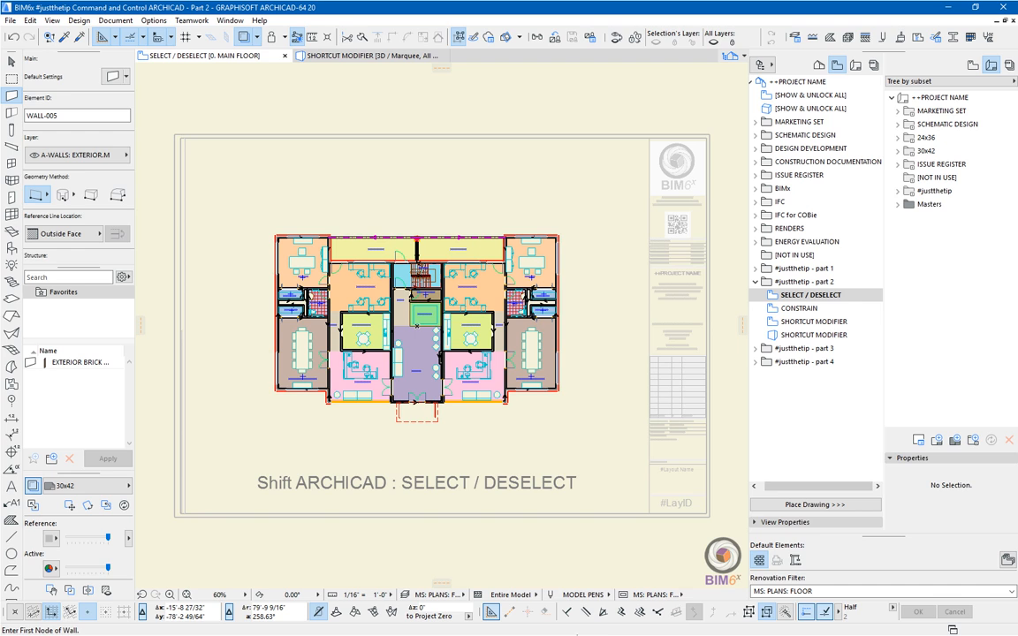
Select the round table in the yellow room in the right half of the plan with the Arrow tool, and clear the selection.
click(377, 445)
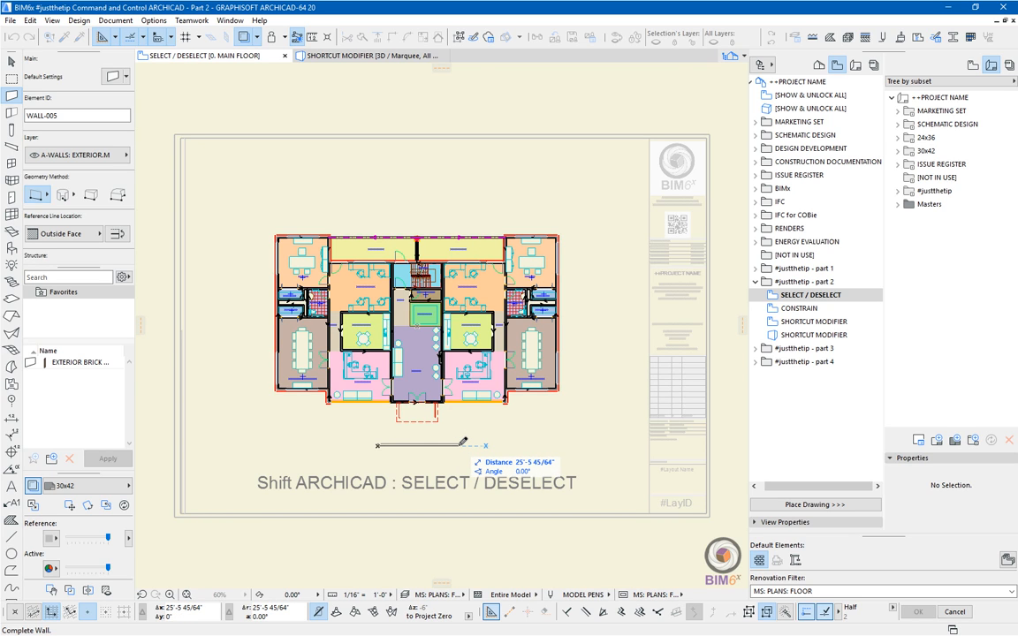
key(Escape)
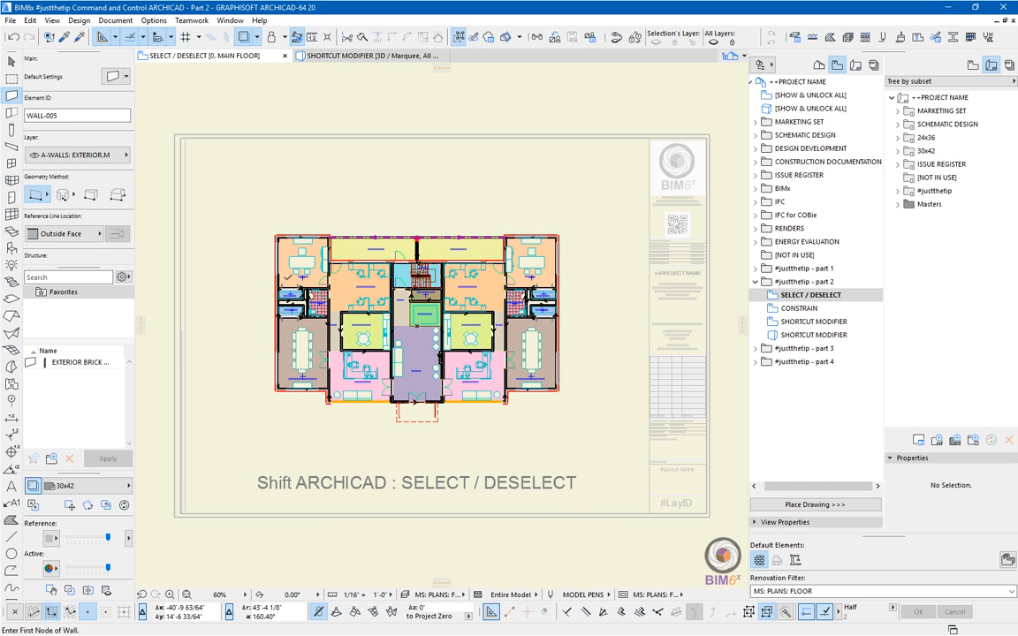
click(14, 64)
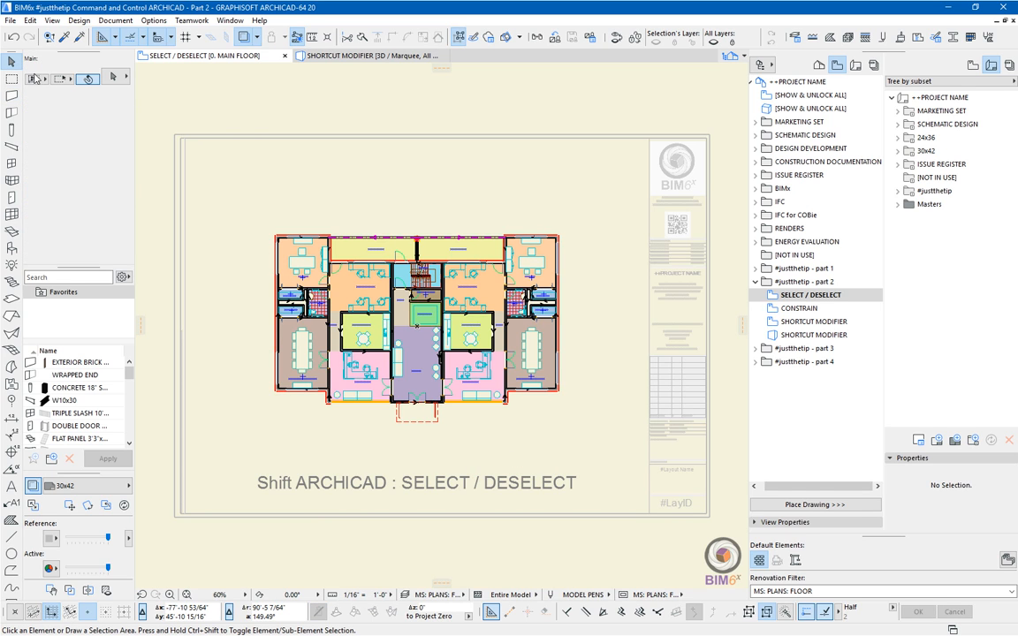
click(471, 338)
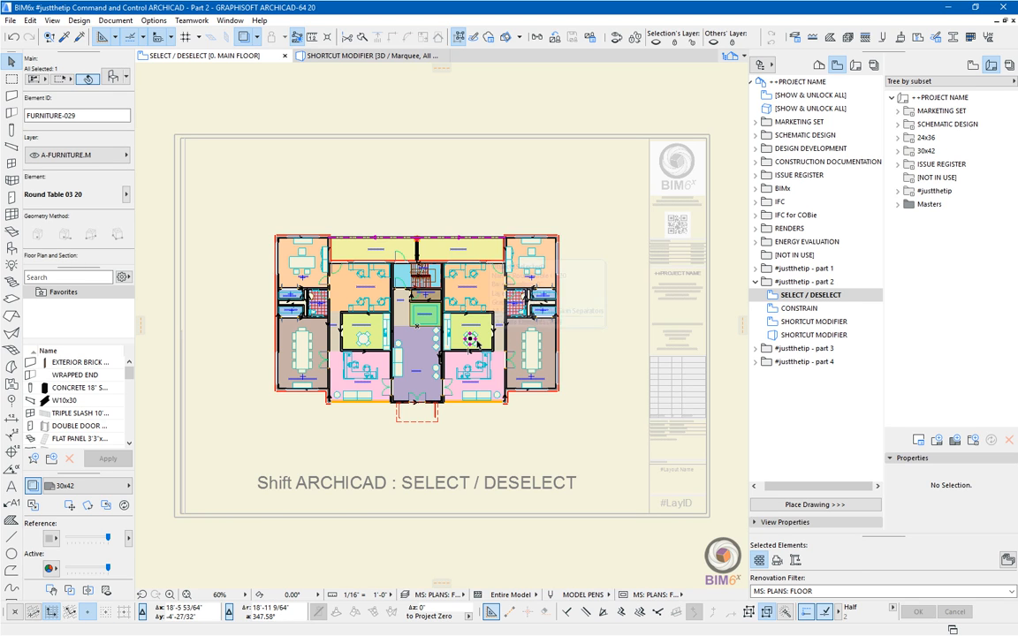
click(220, 304)
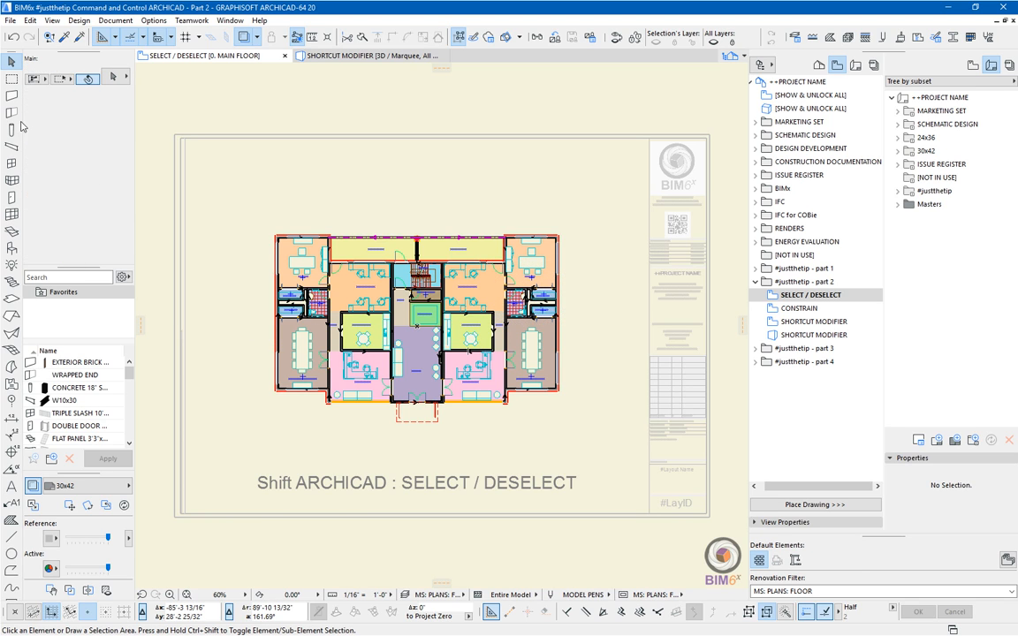
Keep the Wall tool active while selecting the floor slab within the central purple lobby, and deselect the slab again.
click(12, 95)
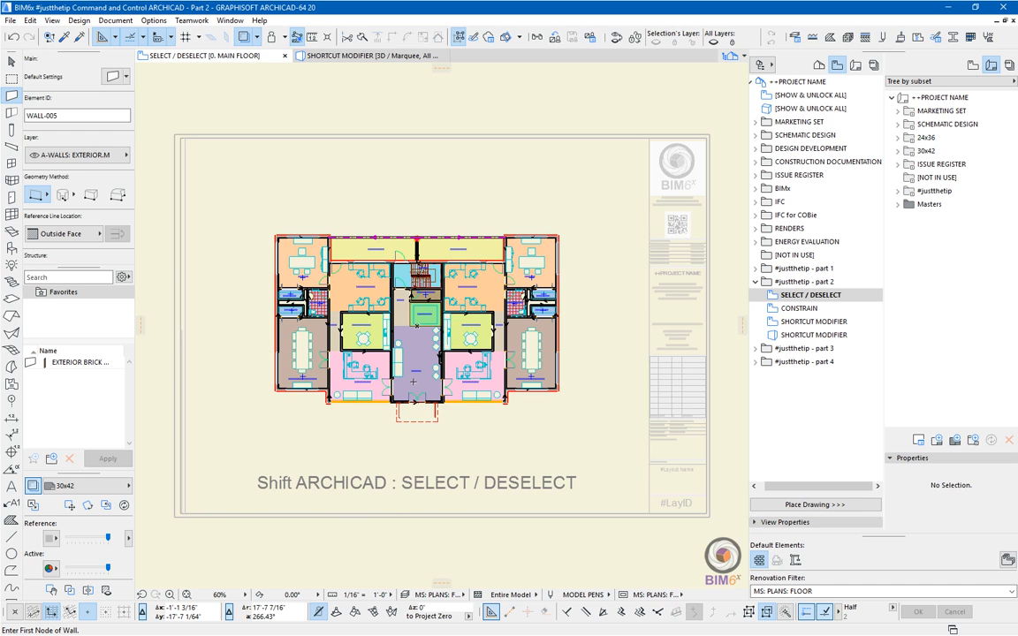
key(shift)
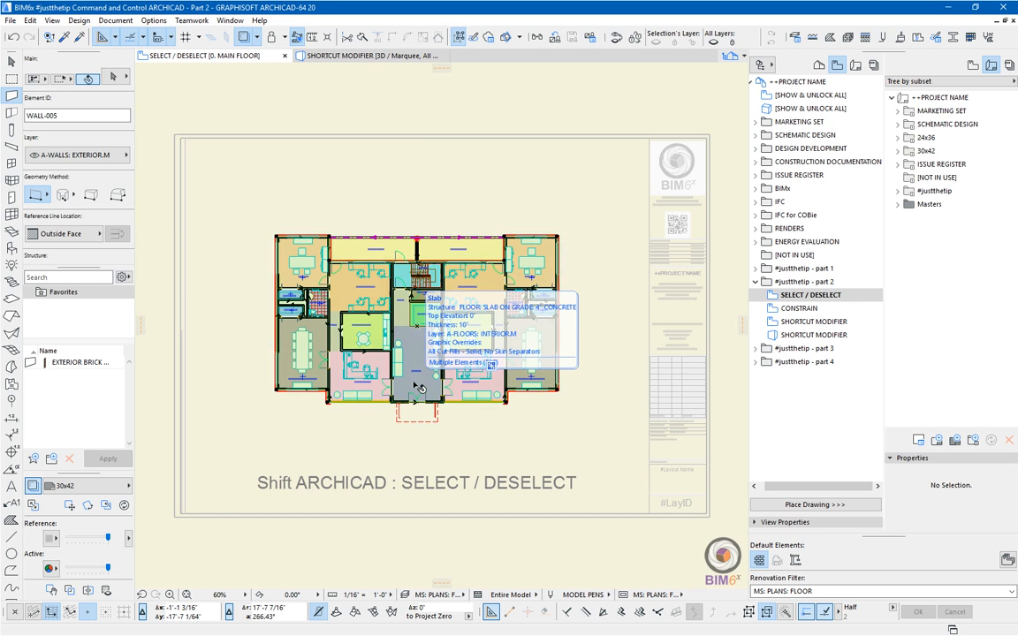
shift+click(414, 383)
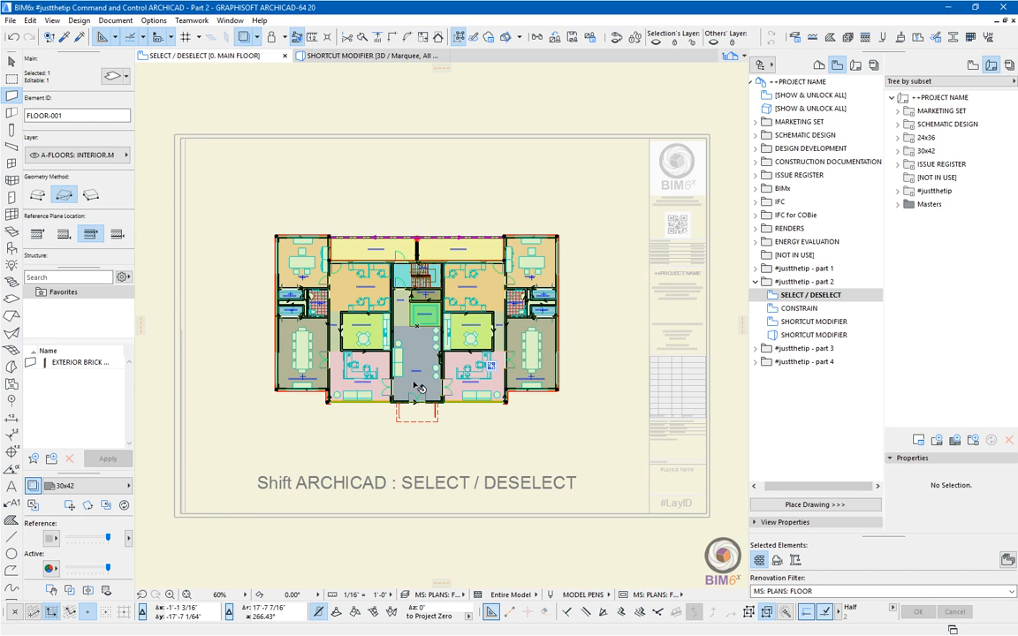
shift+click(414, 383)
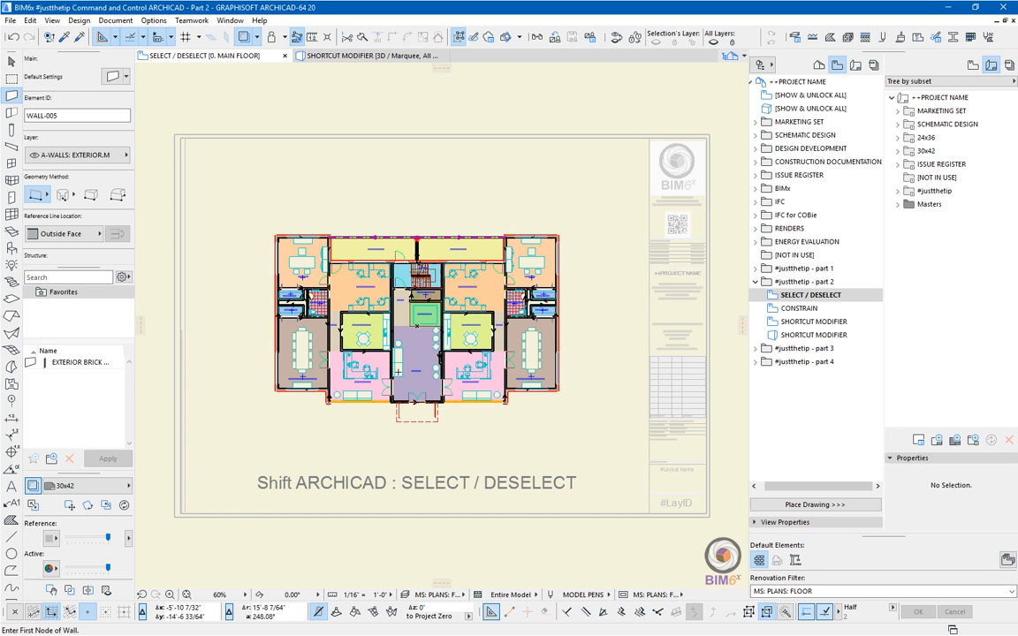
Activate the Zone tool and the Slab tool in turn, and preview the floor slab selection over the brown room.
key(shift)
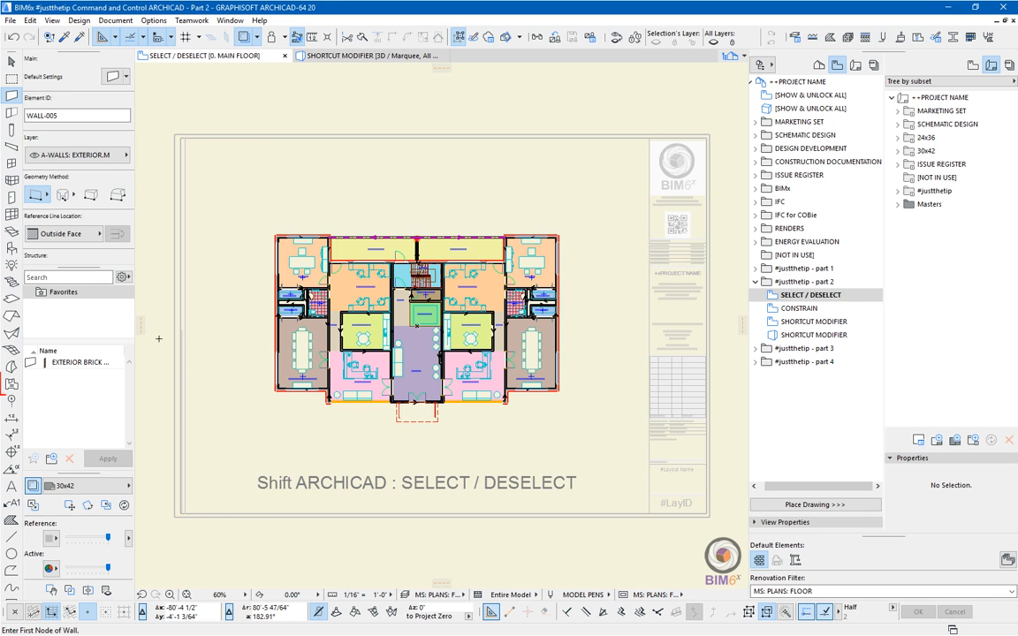
click(12, 383)
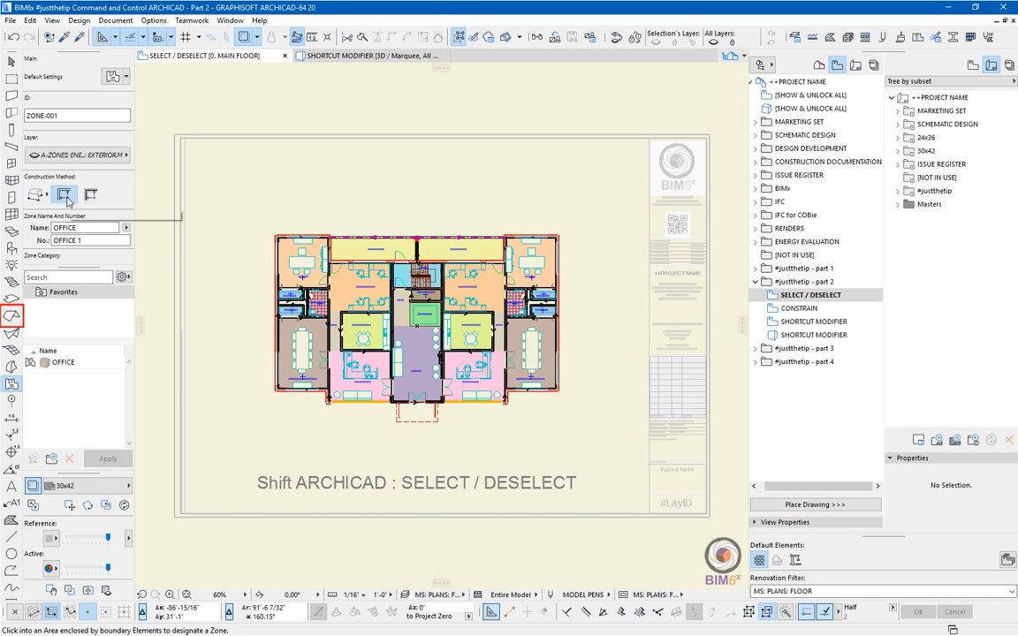
click(12, 299)
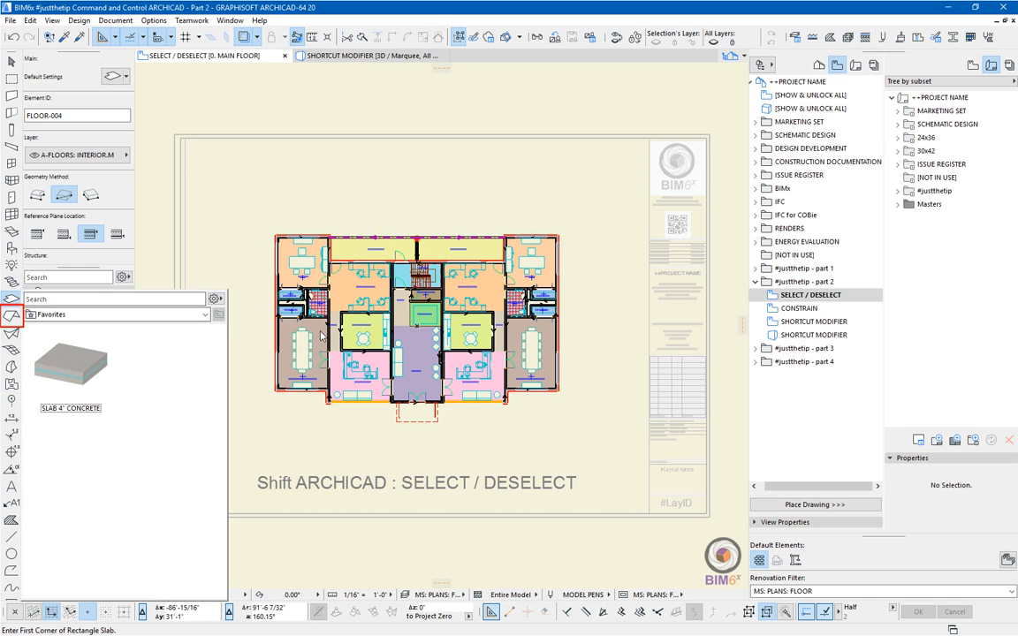
key(shift)
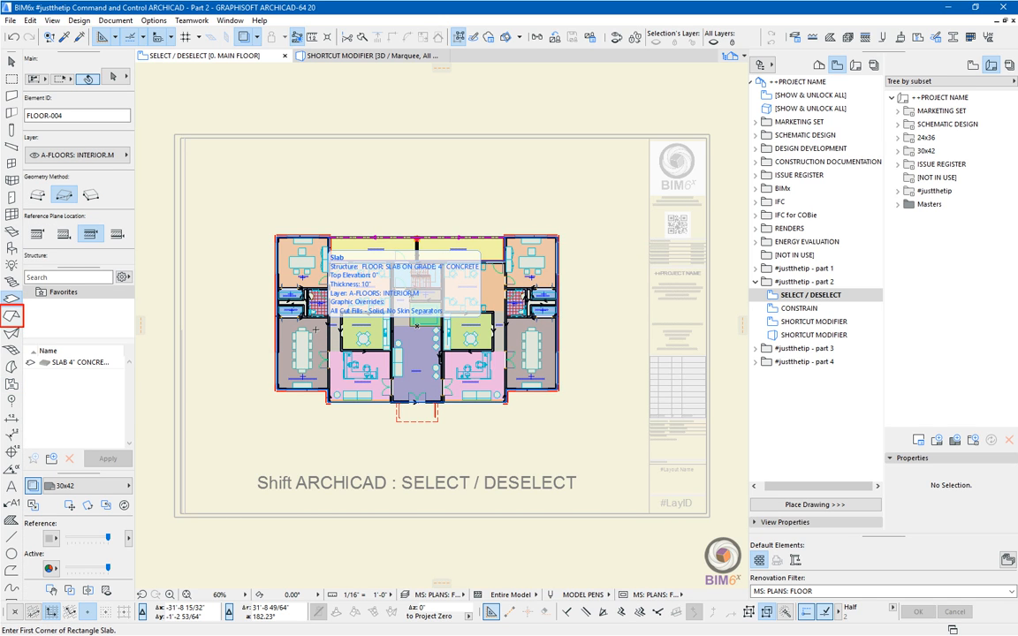
With the Object tool active, select the lobby sofa, a lobby armchair and the sofa in the pink office east of the lobby.
click(12, 248)
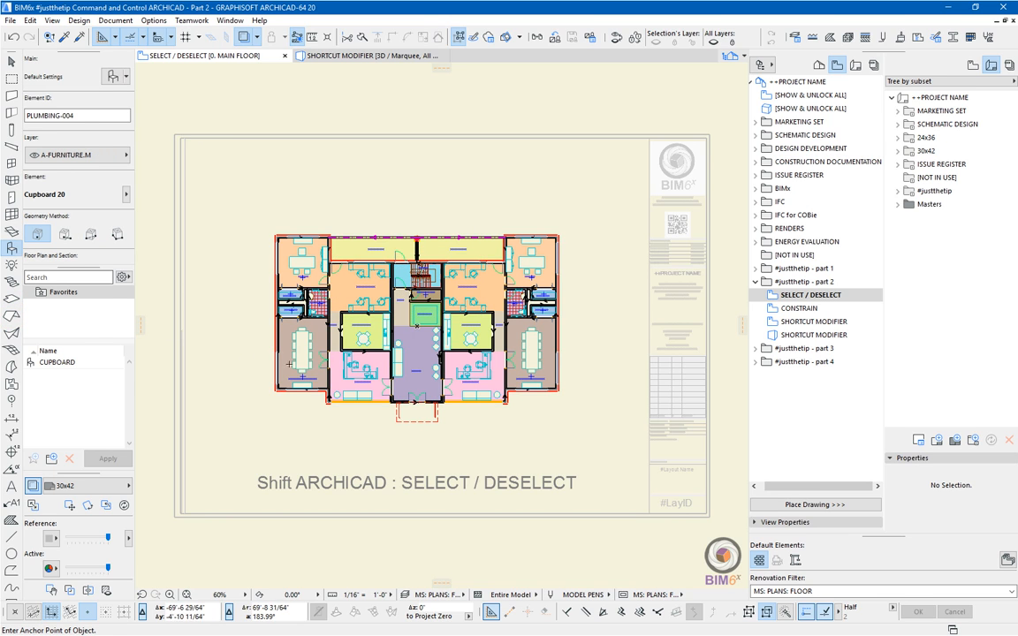
key(shift)
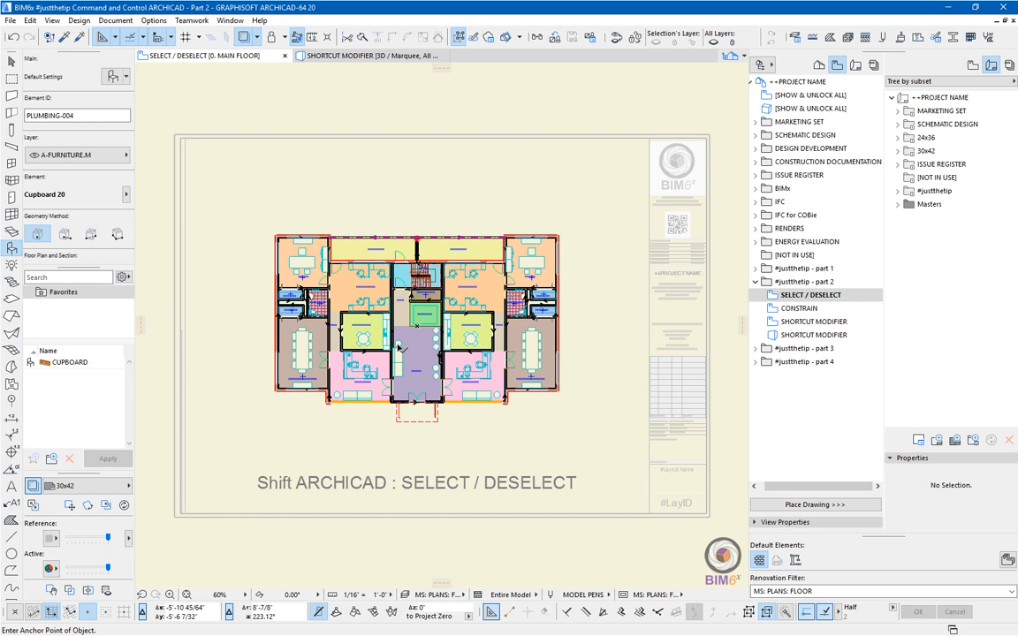
click(399, 350)
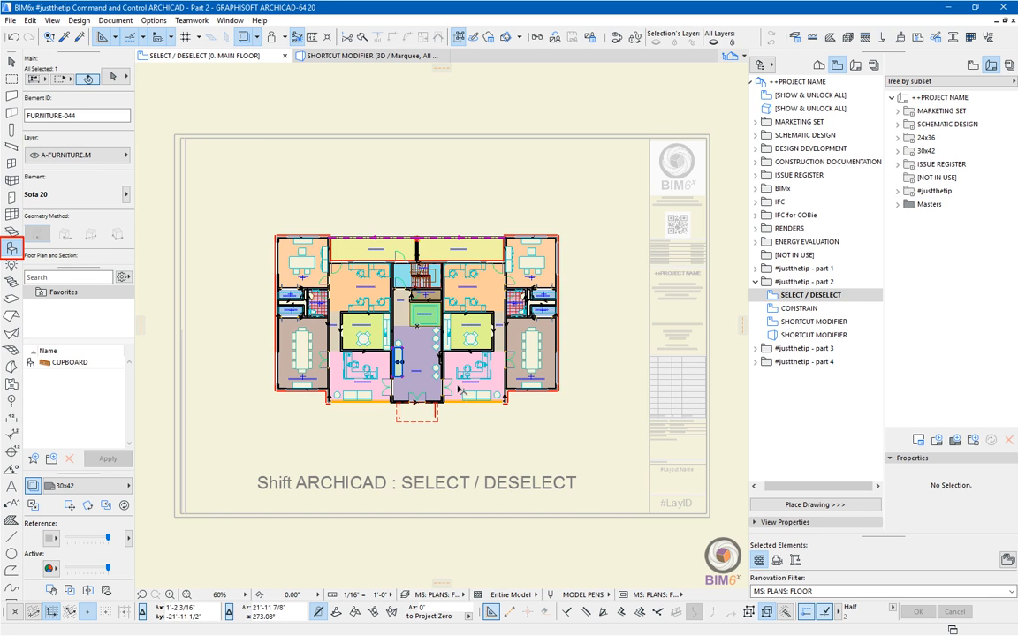
shift+click(436, 377)
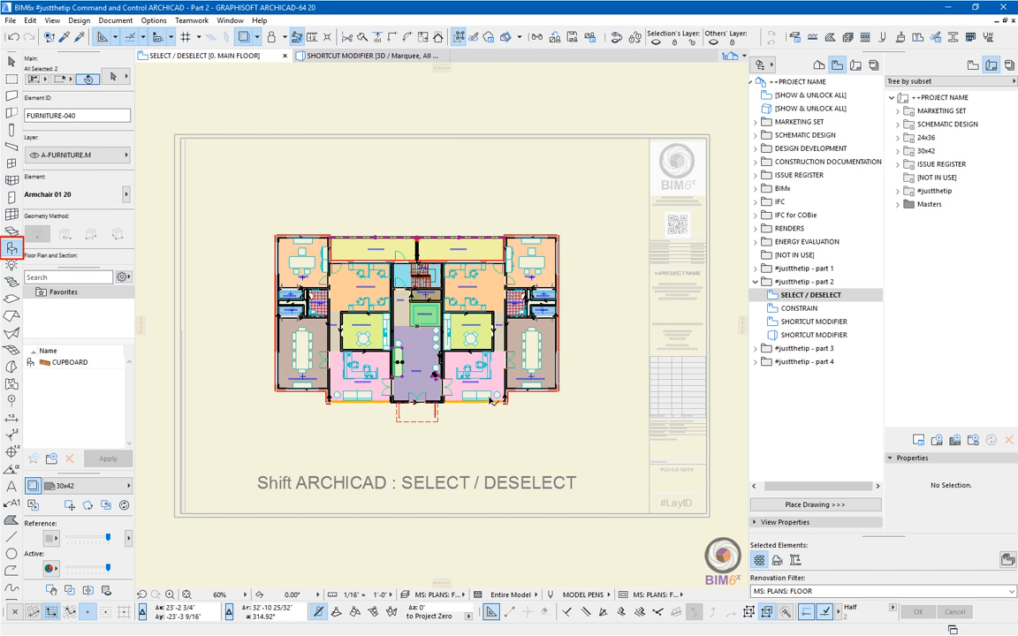
shift+click(490, 395)
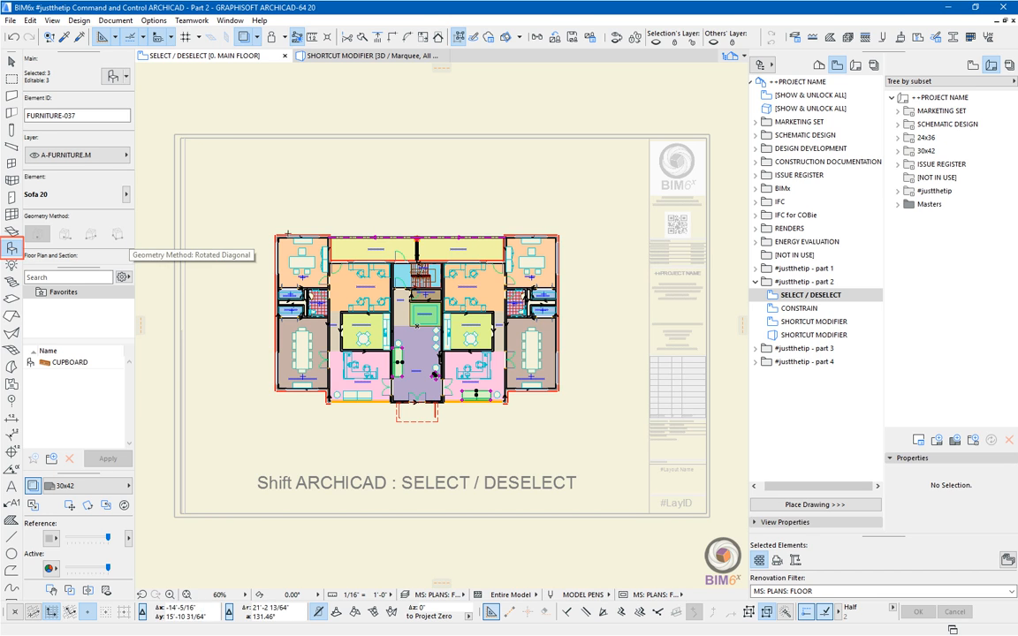
Add the elements inside a rectangle across the upper half of the plan to the selection, and deselect several individual elements.
shift+click(263, 222)
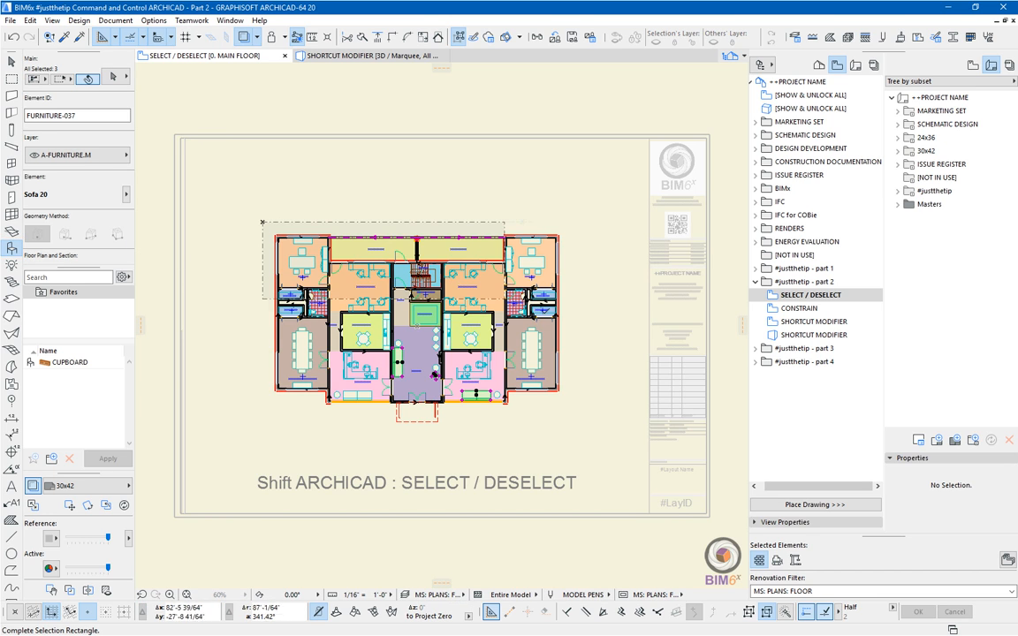
shift+click(580, 345)
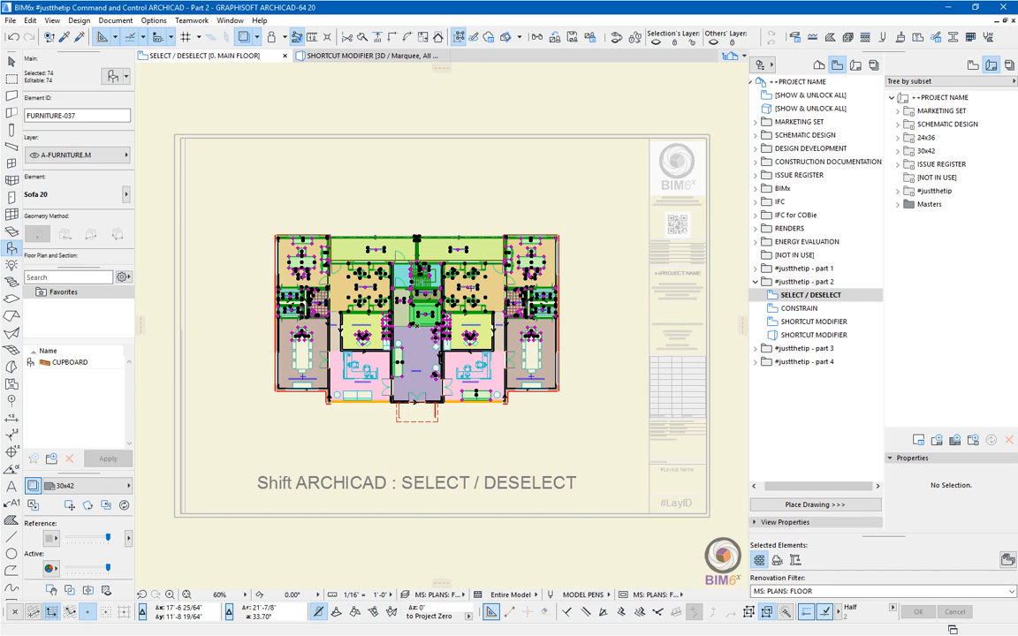
key(ctrl+a)
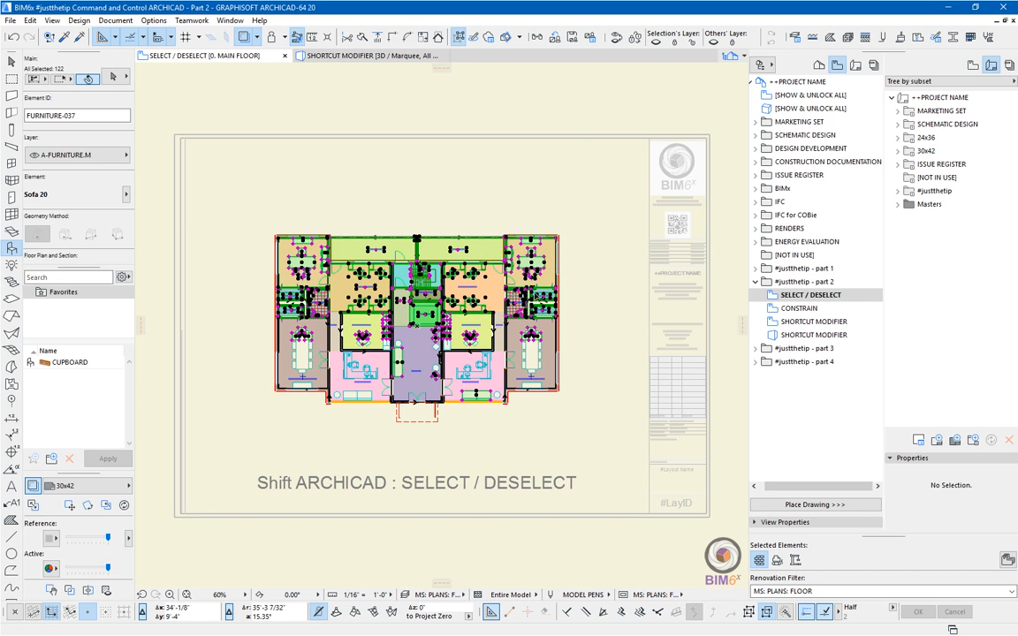
shift+click(552, 290)
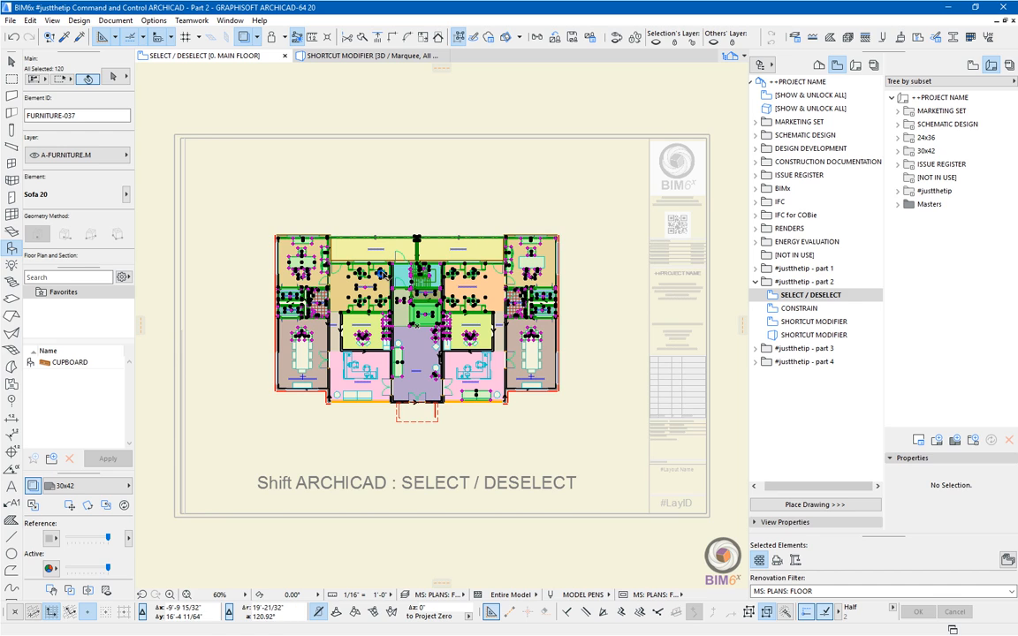
shift+click(427, 281)
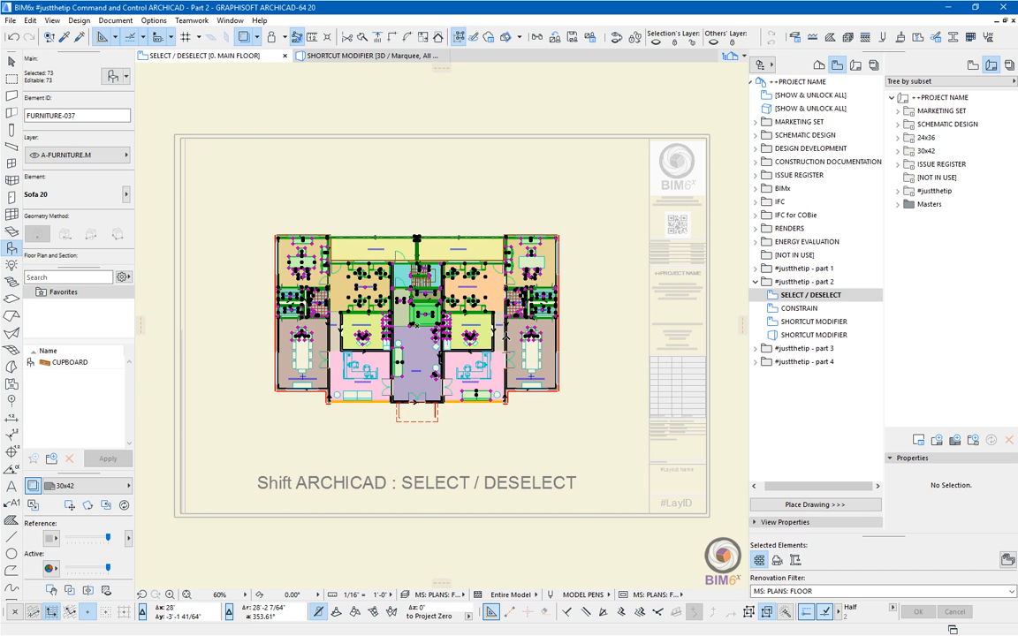
Open the CONSTRAIN view and draw a horizontal exterior wall about 67'-4" long below the plan, aligned with the building's upper-right inner corner.
double_click(767, 309)
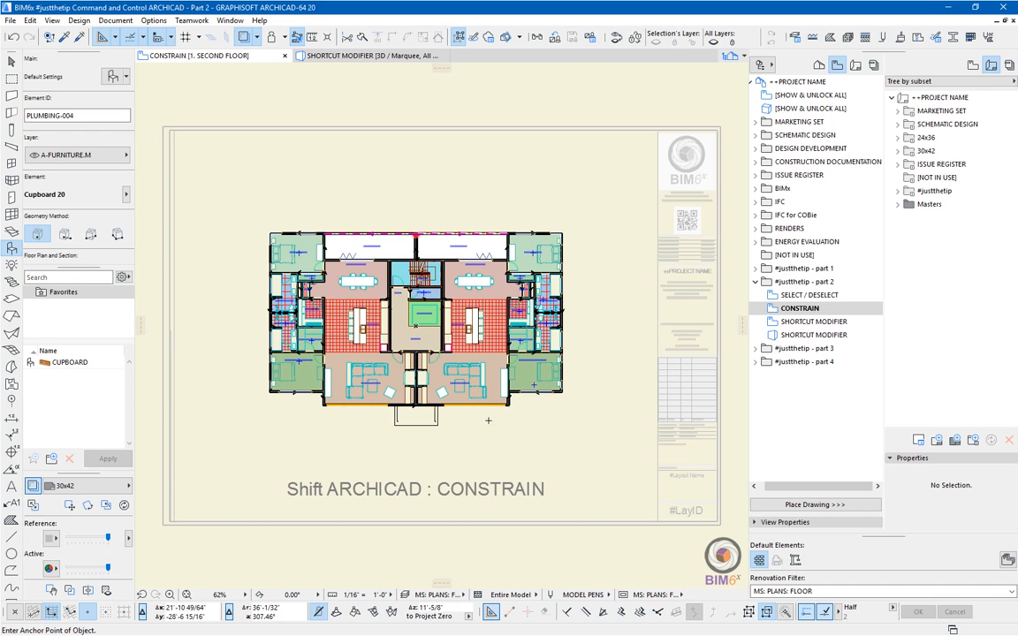
click(13, 95)
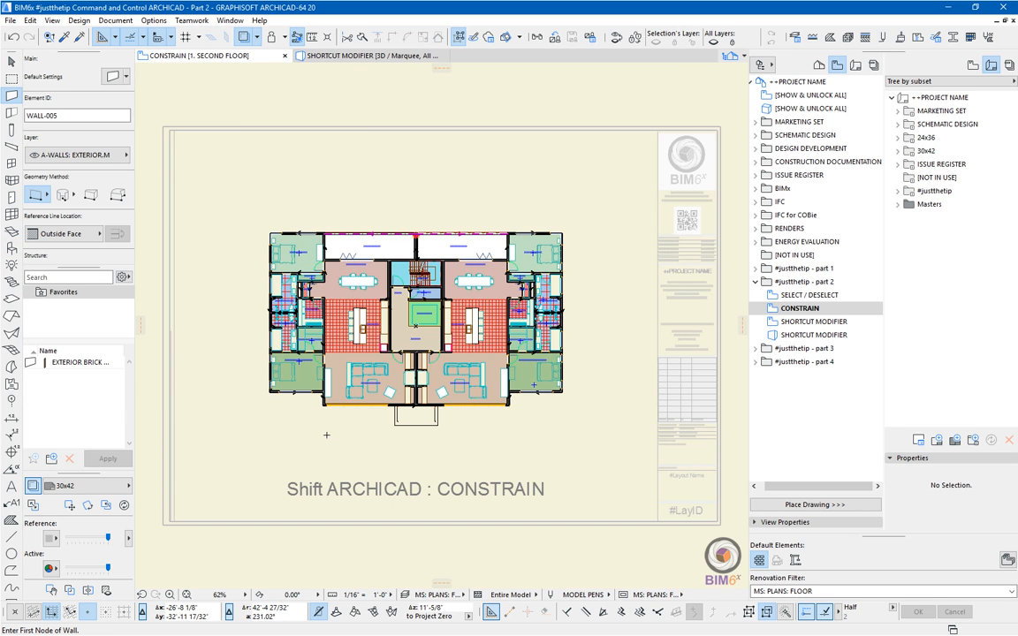
click(282, 442)
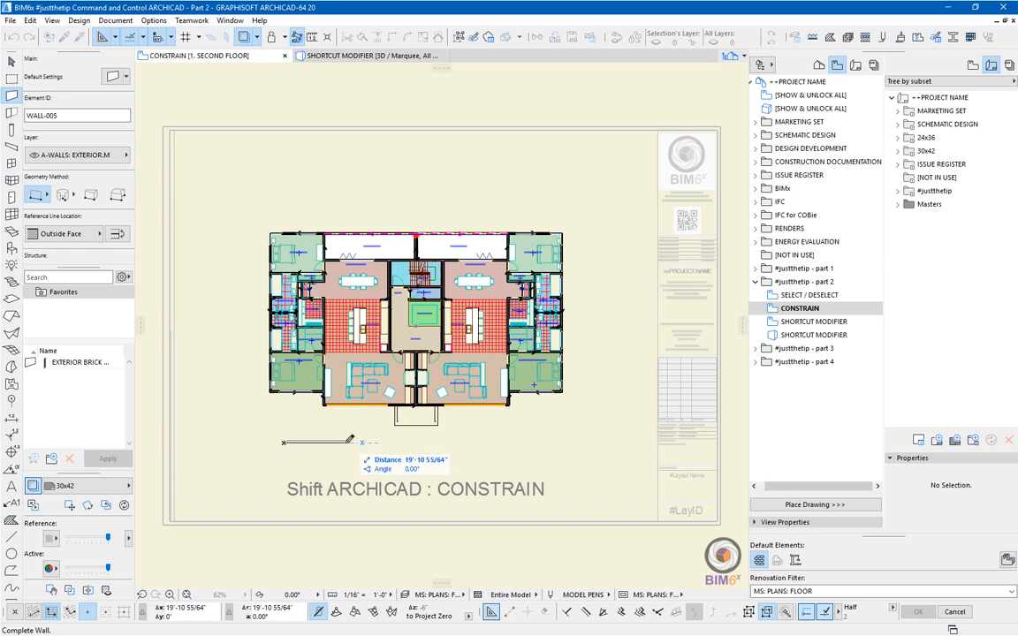
key(shift)
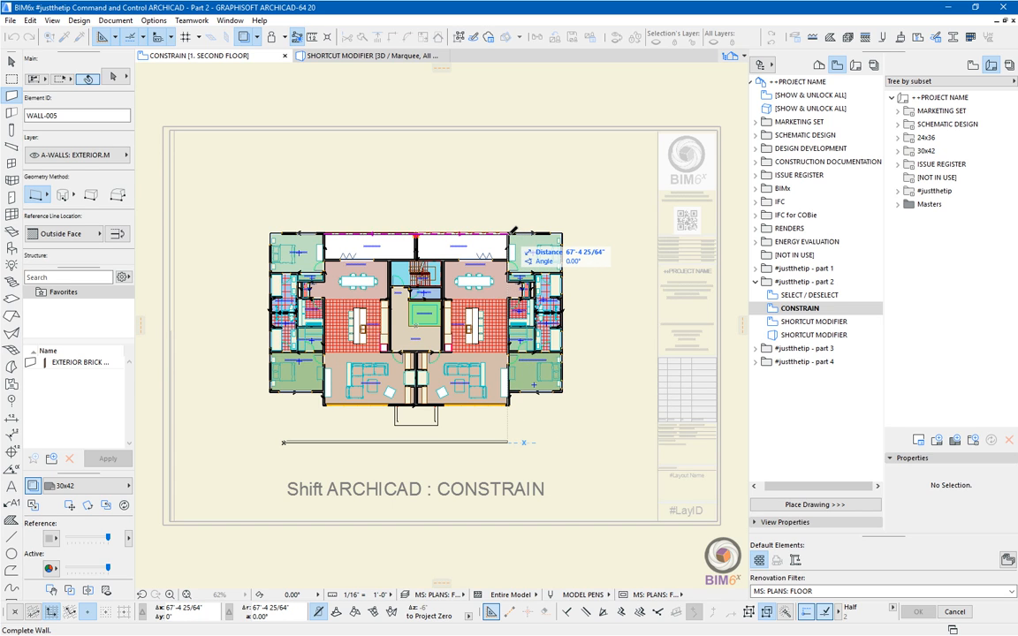
click(507, 442)
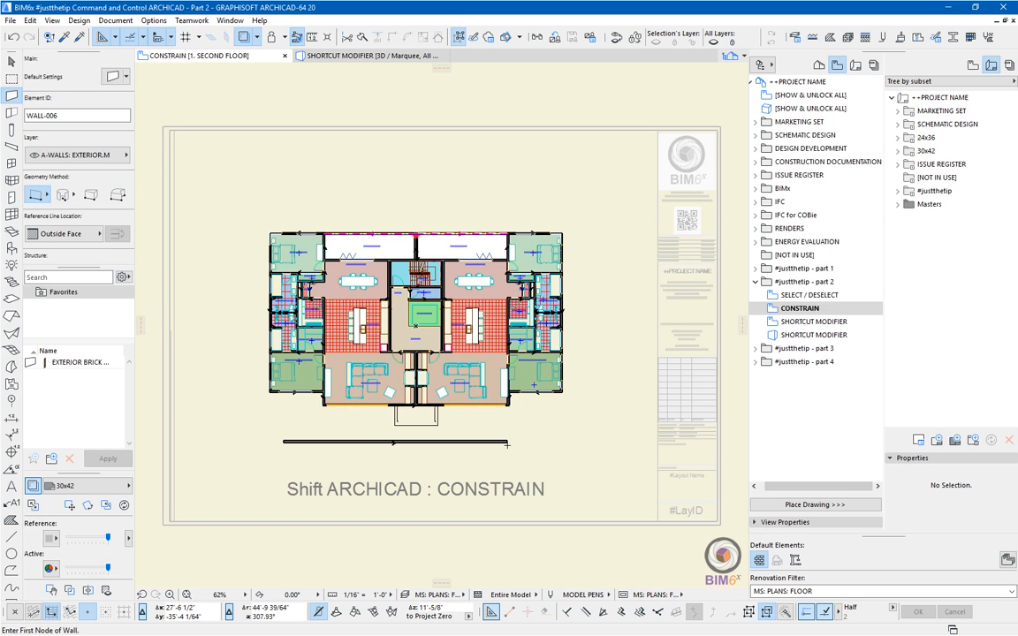
Continue from the wall's right end with a vertical wall about 7' upward and a horizontal wall about 9' to the right.
click(509, 440)
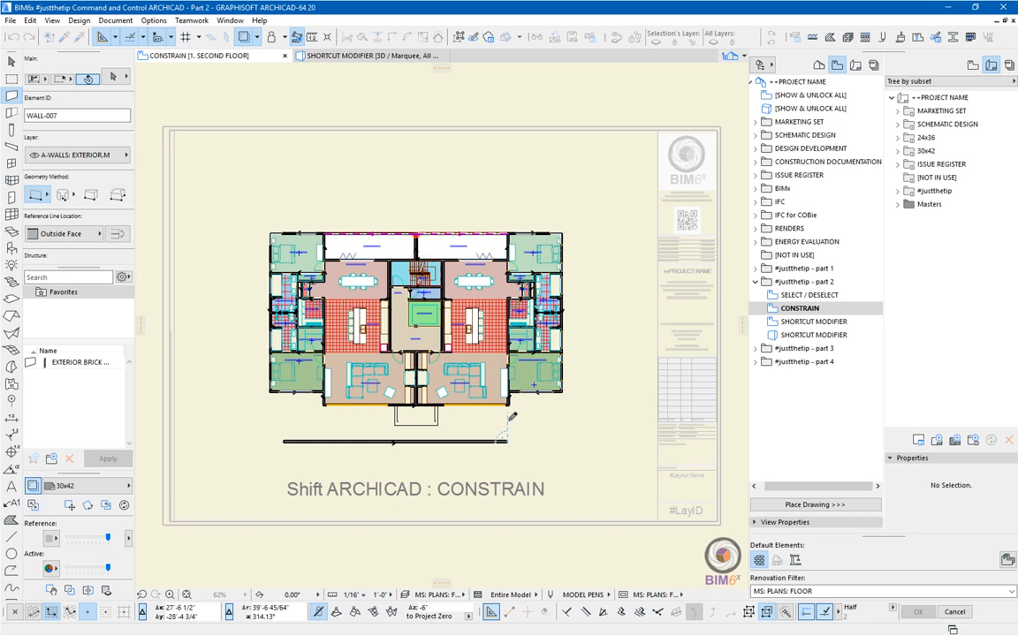
click(510, 419)
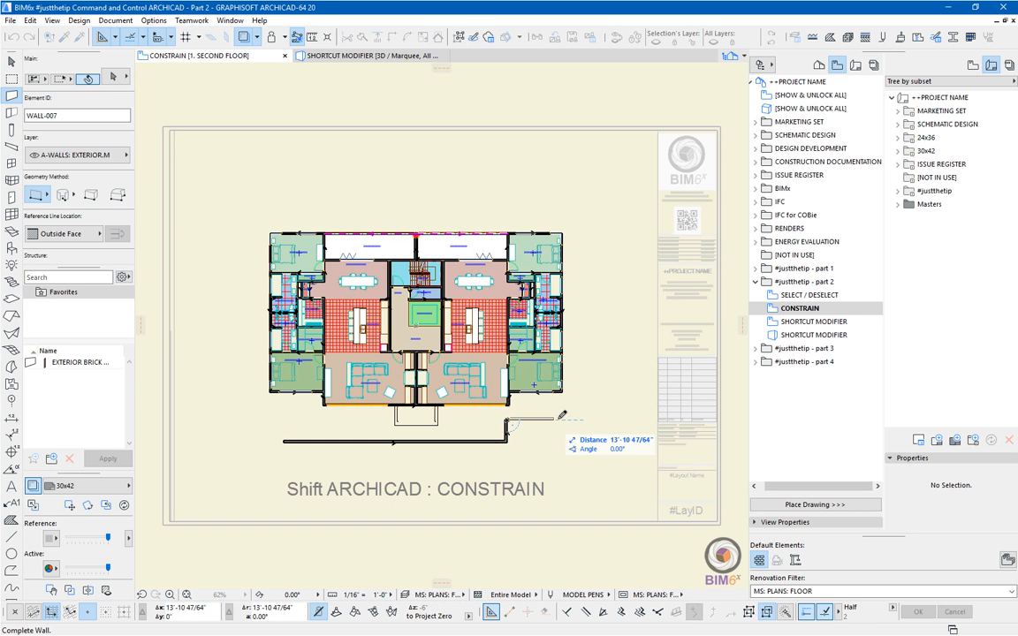
key(Escape)
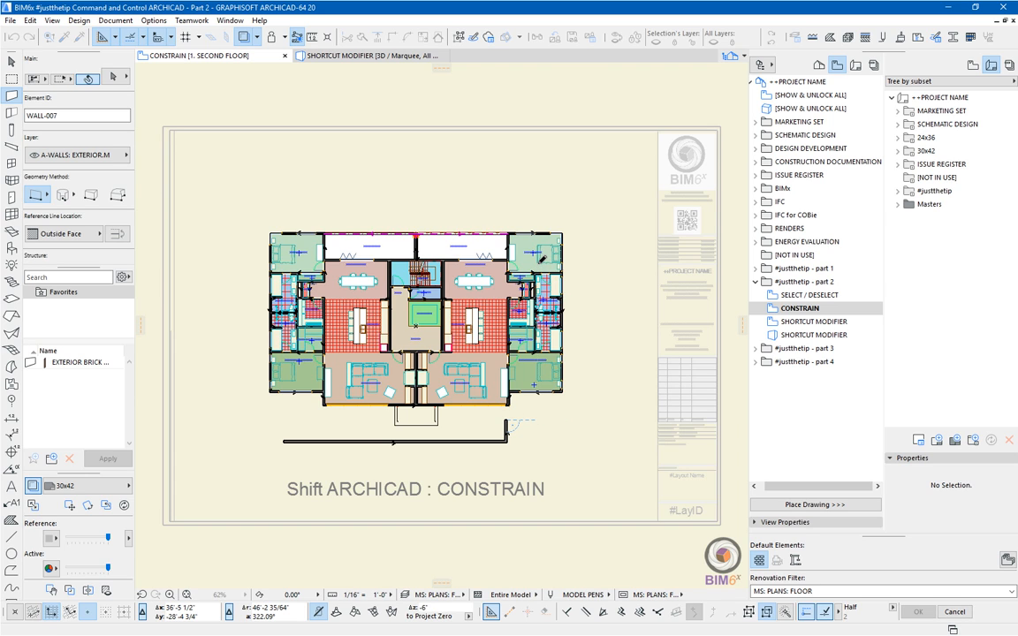
double_click(536, 420)
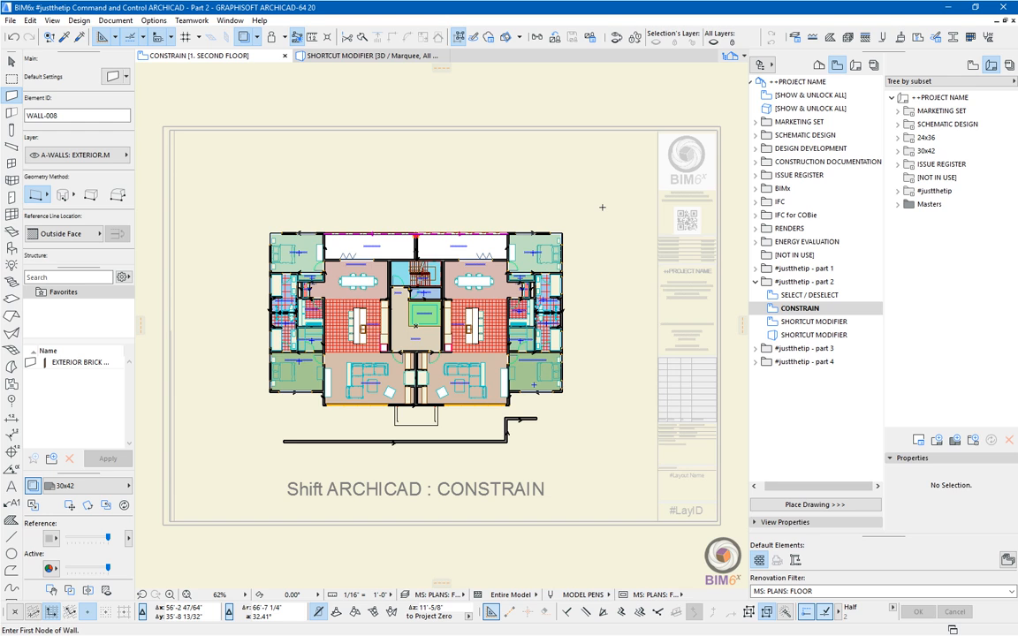
Open the Input Constraints and Guides settings of the work environment.
click(154, 20)
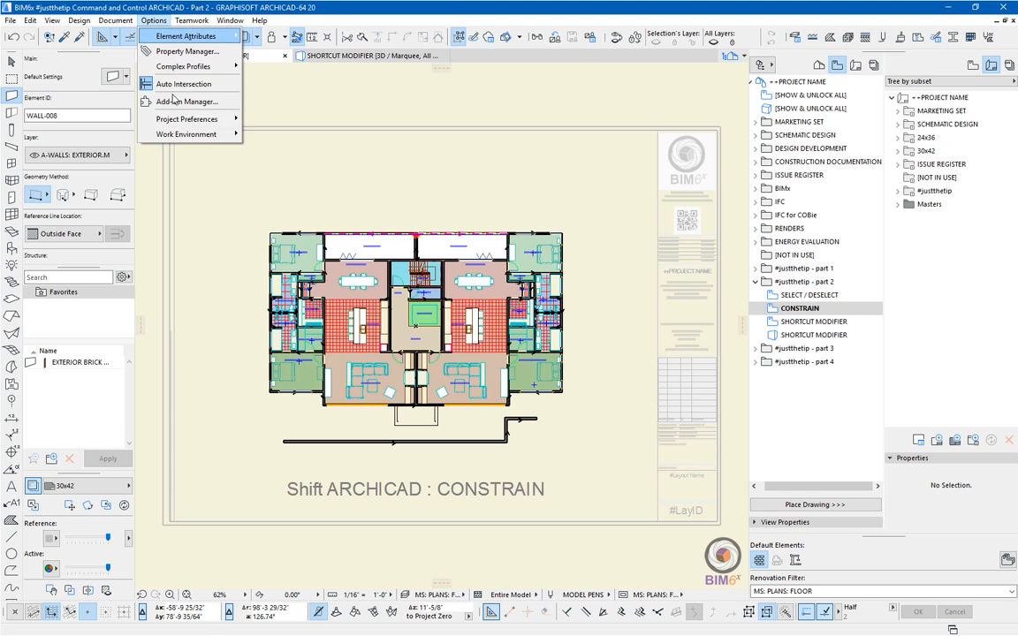
mouse_move(181, 135)
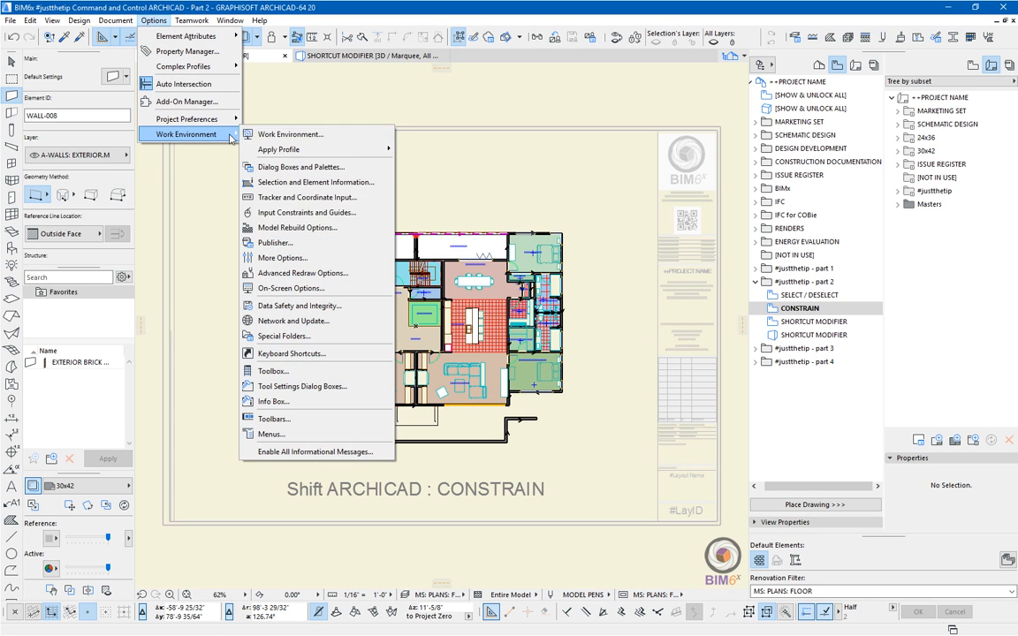
click(387, 215)
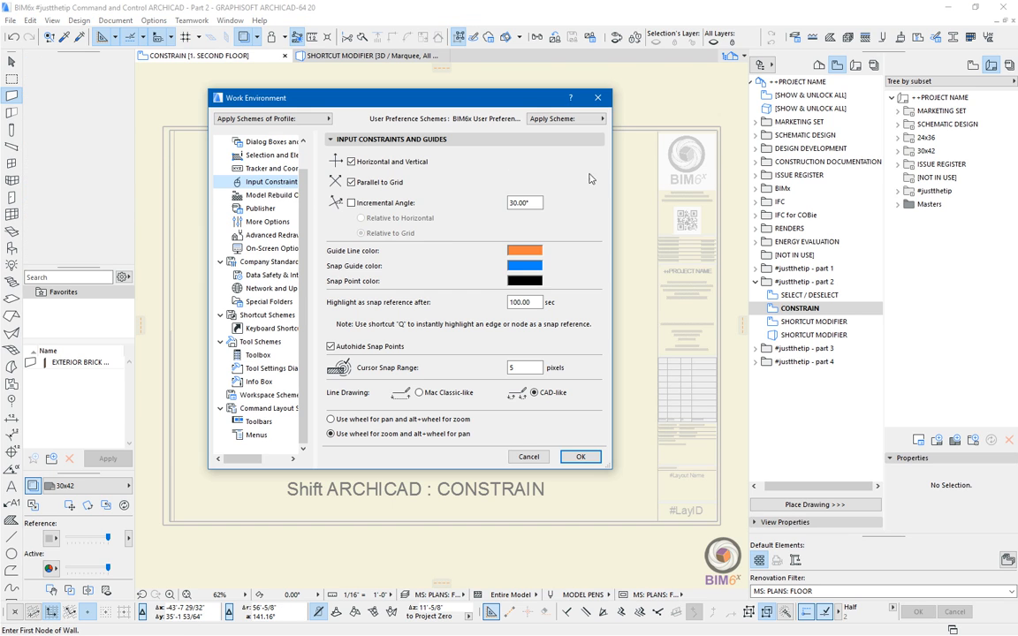
Enable the incremental angle constraint, set it to 45° relative to the grid, and apply the settings.
click(374, 203)
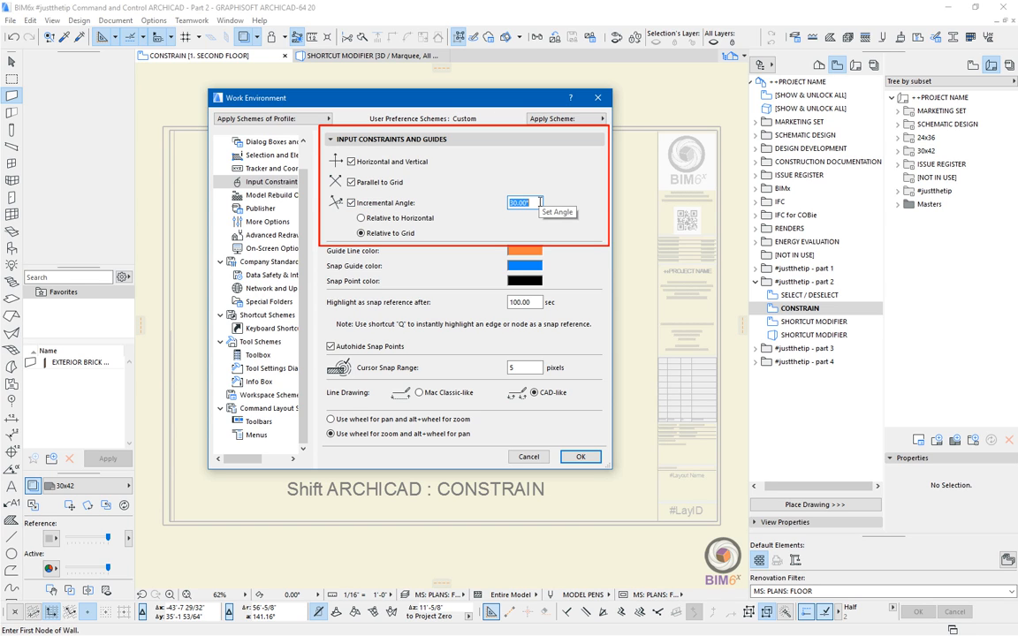
text(45)
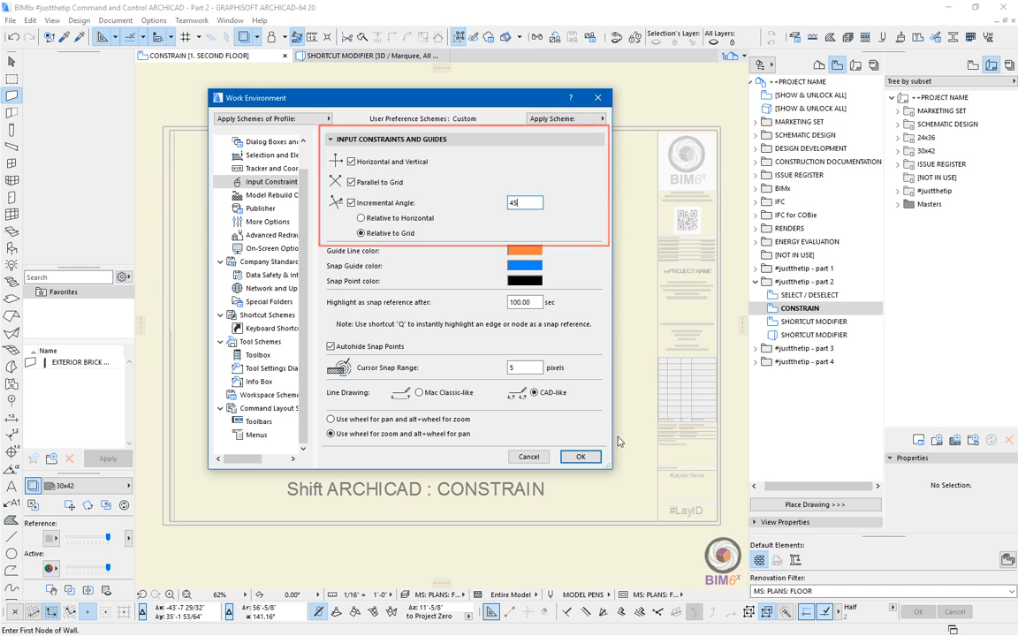
click(592, 457)
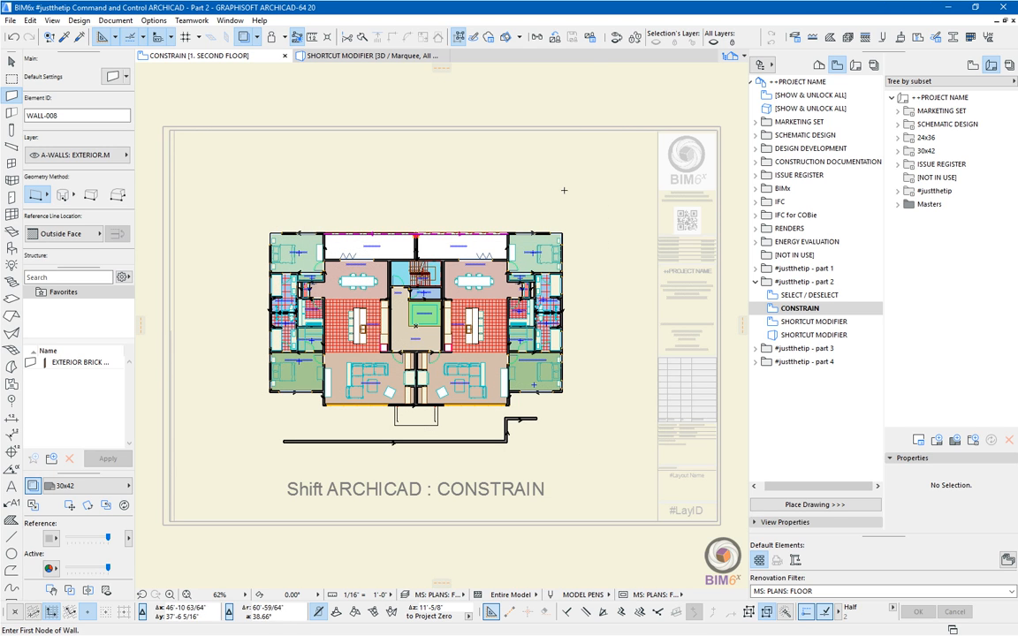
Try drawing an exterior wall above the plan's upper-right corner, constrained to a 135° angle, without placing it.
click(563, 190)
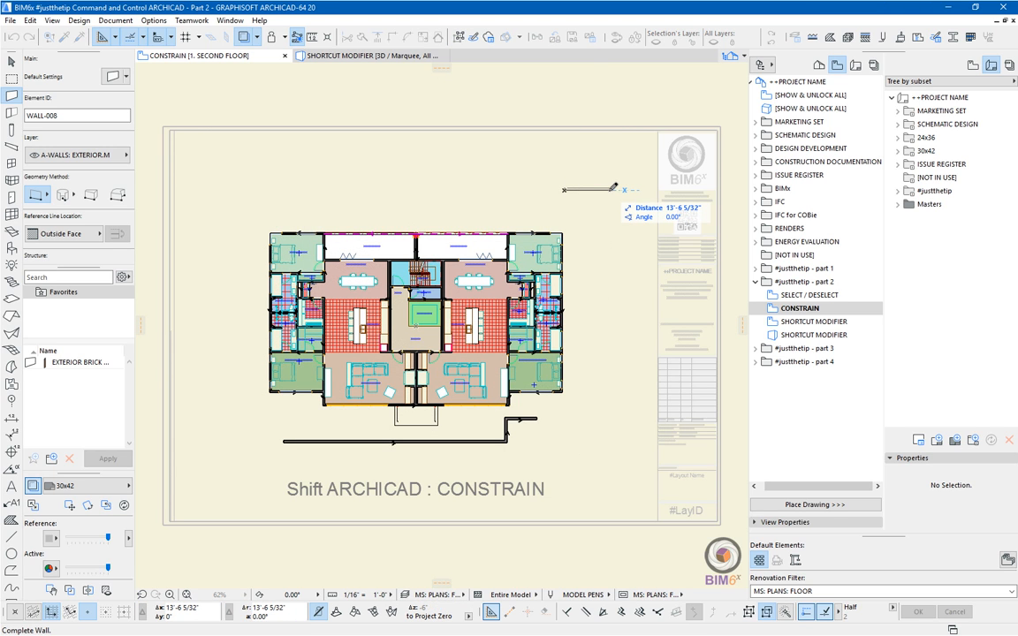
key(shift)
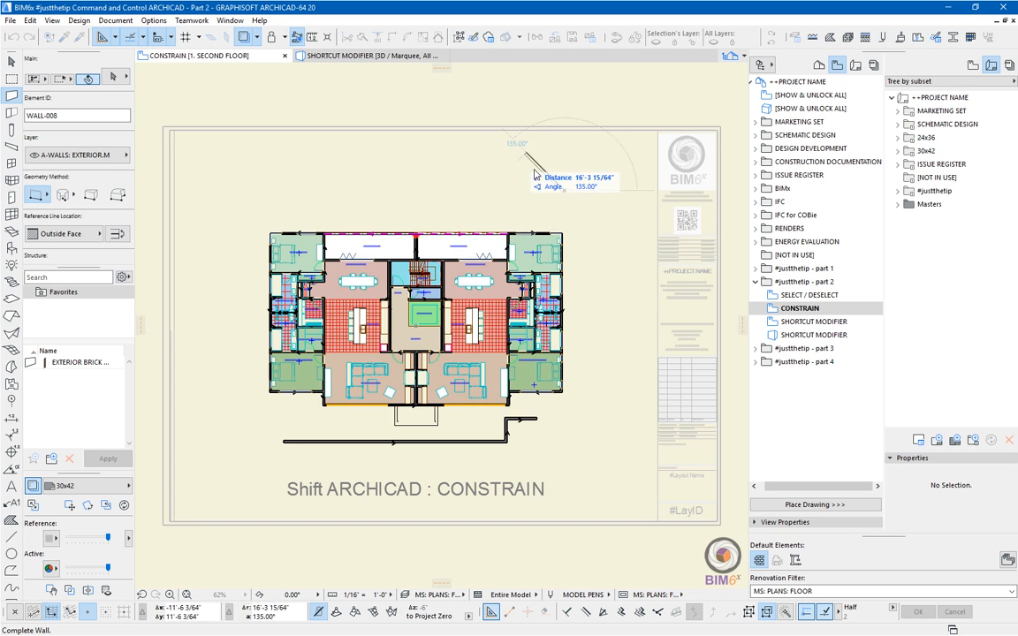
key(Escape)
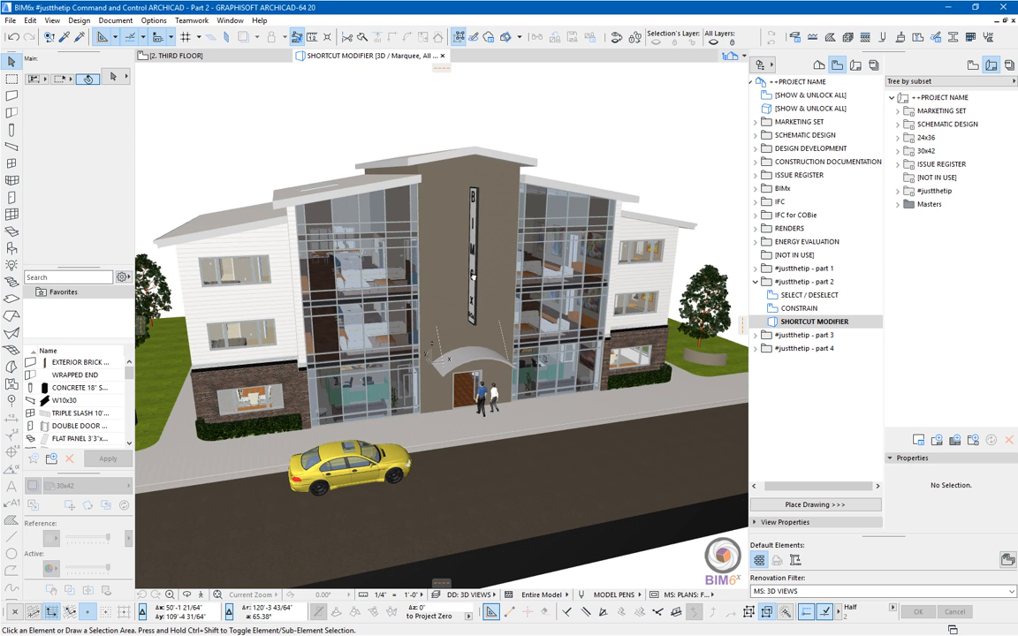
Pan the 3D view slightly and orbit around the building's front facade to view it from a more oblique angle.
mouse_move(474, 272)
middle_down()
mouse_move(493, 263)
mouse_move(479, 274)
middle_up()
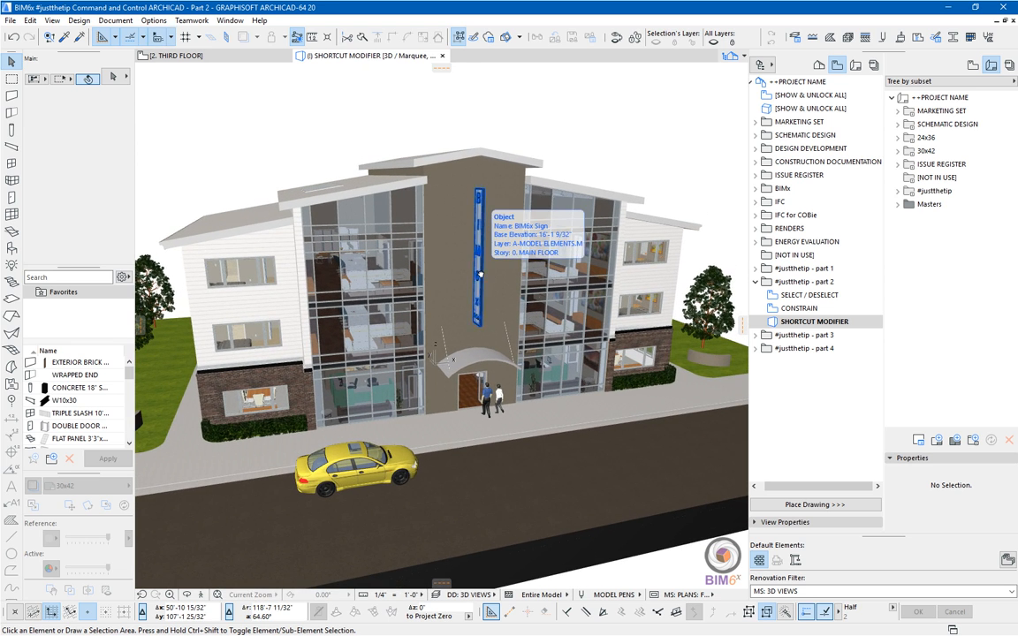
shift+middle_drag(484, 276, 526, 274)
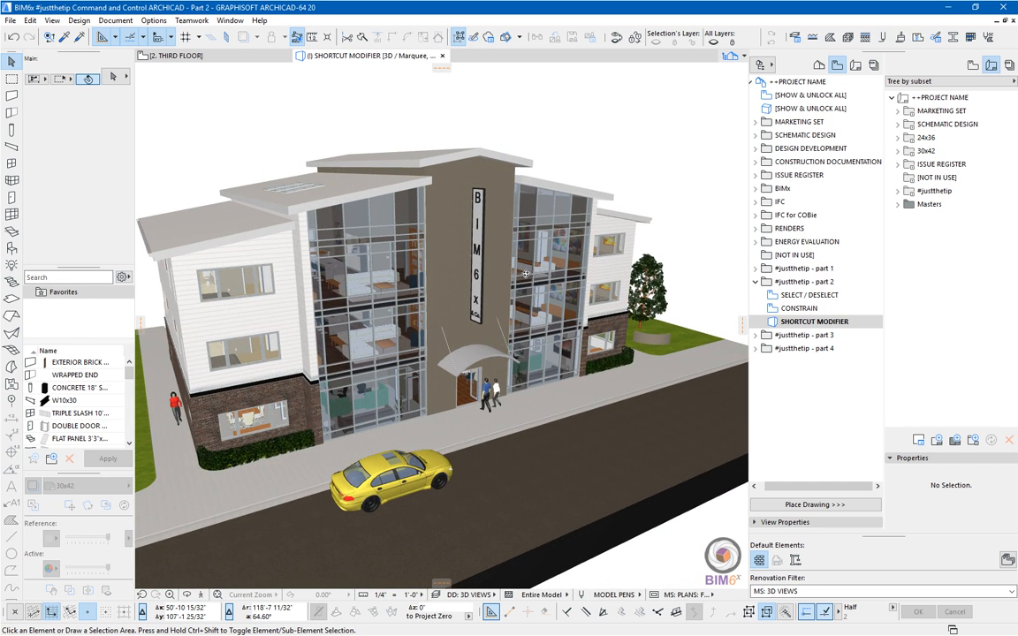